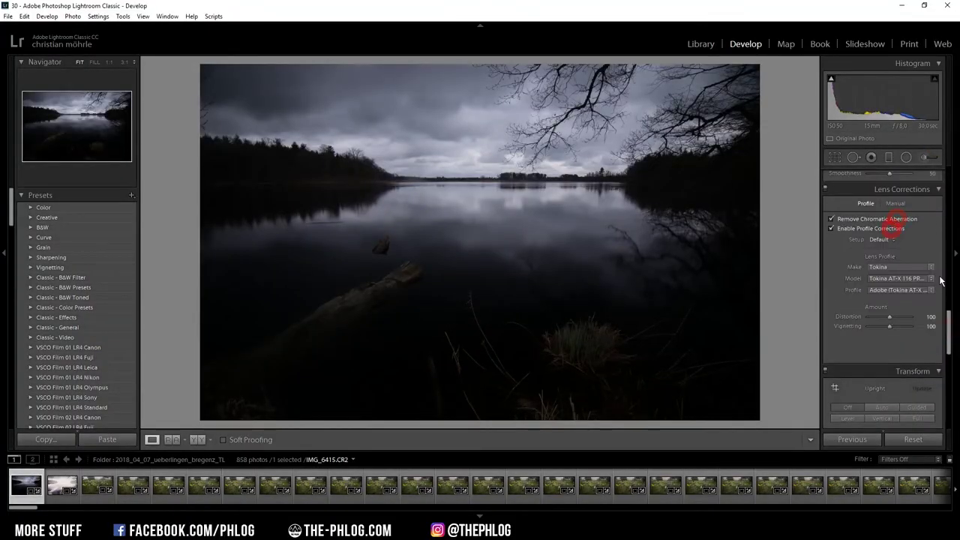
In Calibration, shift Red Primary Hue to +36 and Green Primary Hue to +43.
{"action": "left_click_drag", "start_coordinate": [948, 316], "coordinate": [949, 397]}
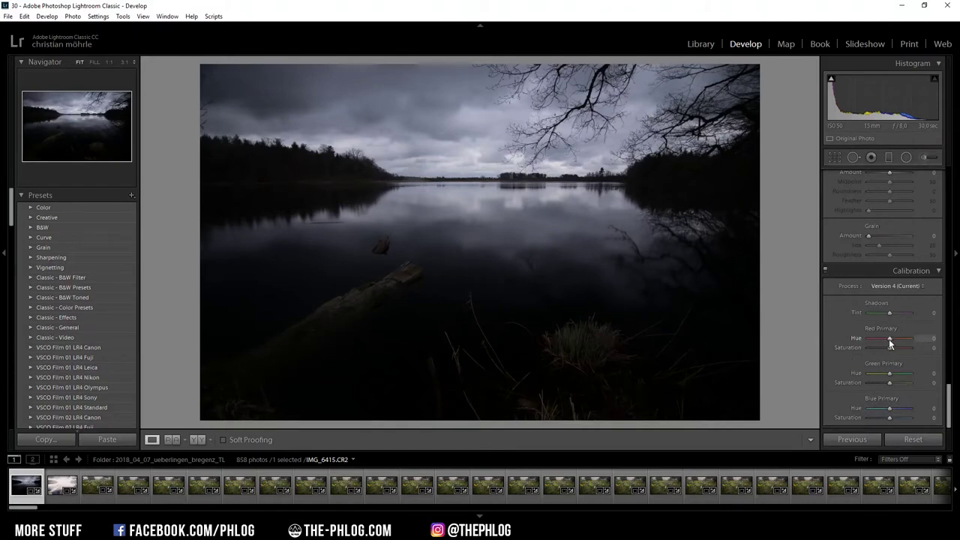
{"action": "left_click_drag", "start_coordinate": [890, 343], "coordinate": [898, 378]}
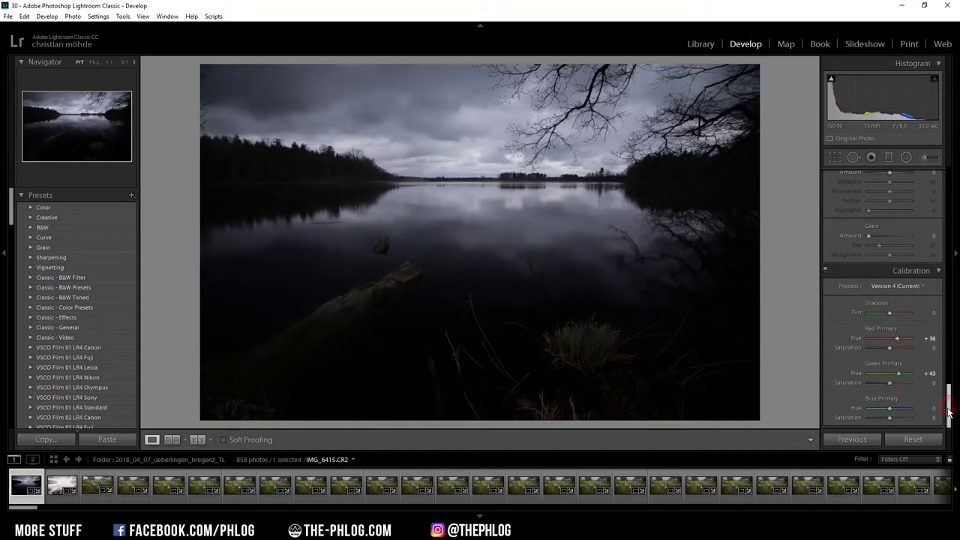
{"action": "left_click_drag", "start_coordinate": [949, 411], "coordinate": [937, 167]}
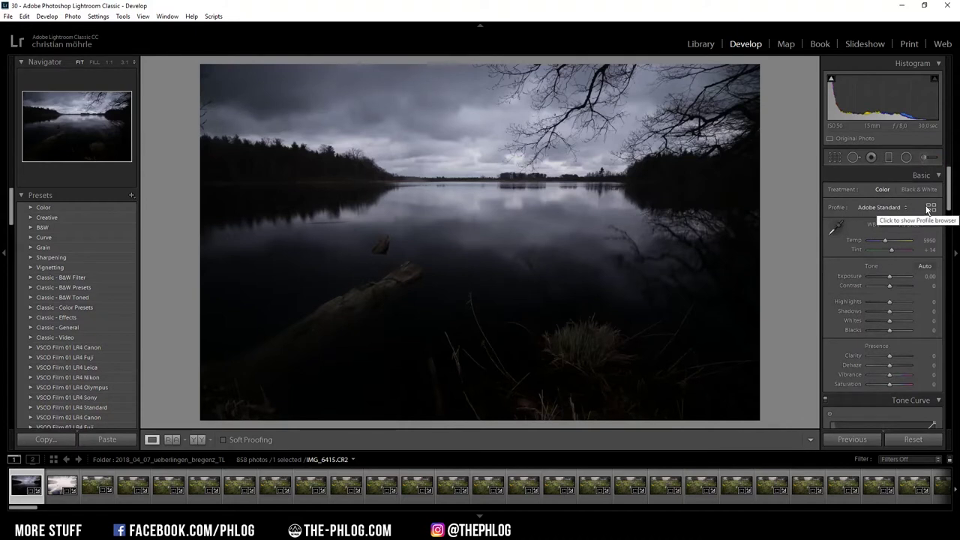
Apply the Vintage 06 profile from the Vintage group at amount 100 and close the browser.
{"action": "left_click", "coordinate": [930, 209]}
{"action": "left_click_drag", "start_coordinate": [950, 212], "coordinate": [947, 327]}
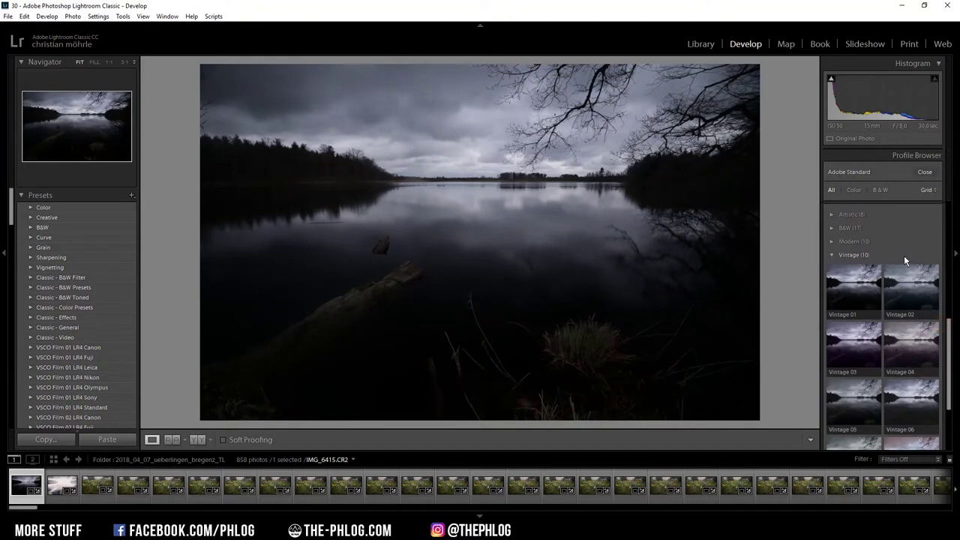
{"action": "left_click_drag", "start_coordinate": [949, 331], "coordinate": [949, 360]}
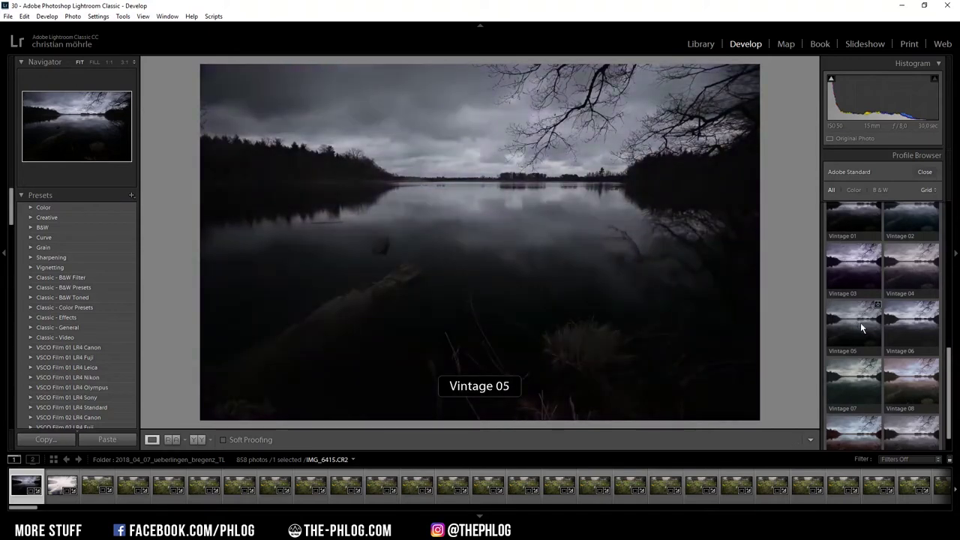
{"action": "left_click", "coordinate": [919, 334]}
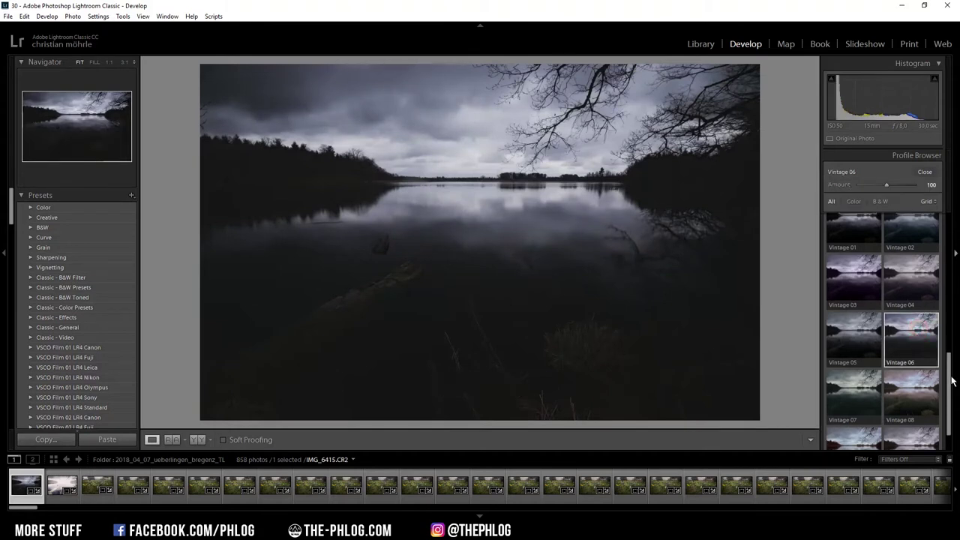
{"action": "left_click", "coordinate": [927, 173]}
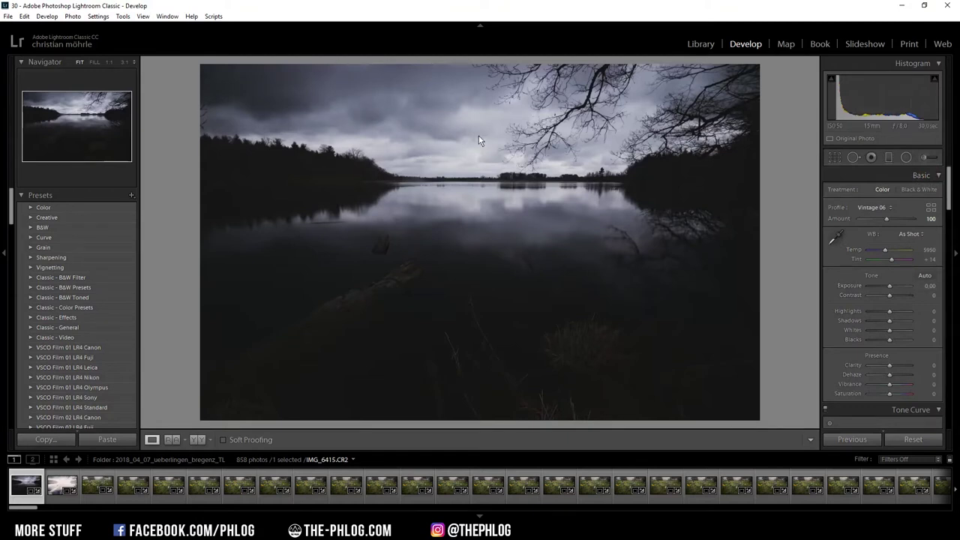
Set Highlights -88, Shadows +100 and Exposure about +1.45 in the Basic panel.
{"action": "left_click_drag", "start_coordinate": [890, 310], "coordinate": [928, 326]}
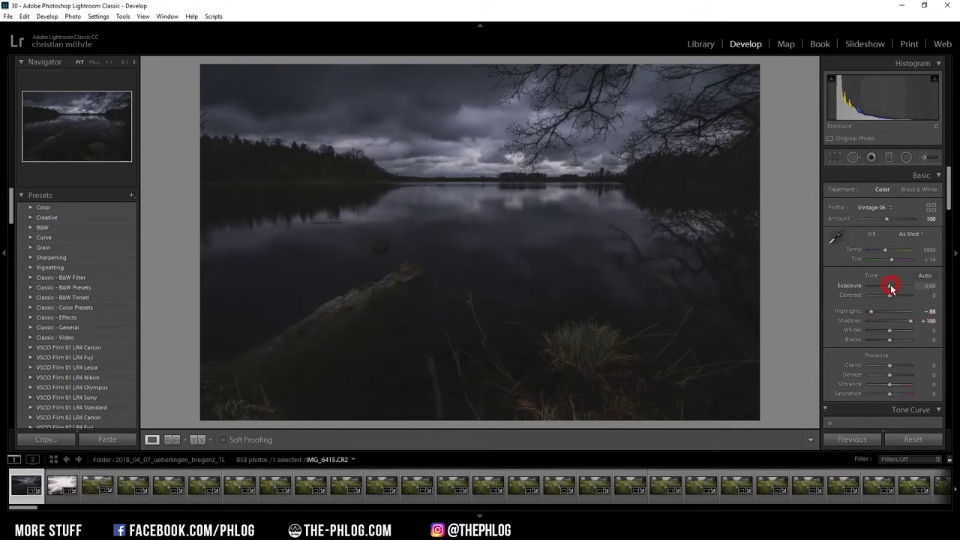
{"action": "left_click_drag", "start_coordinate": [891, 287], "coordinate": [898, 289]}
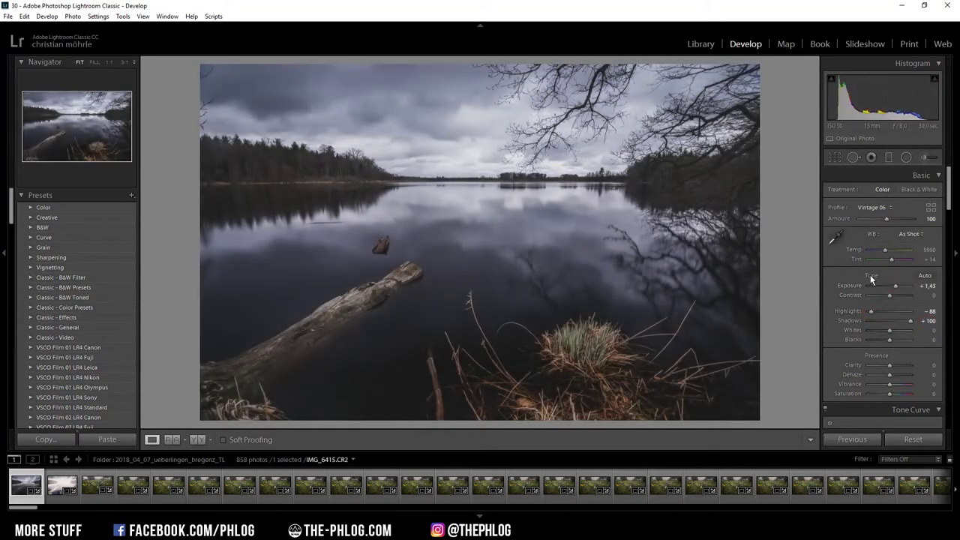
Give the graduated filter over the water and foreground Clarity +37.
{"action": "left_click", "coordinate": [889, 159]}
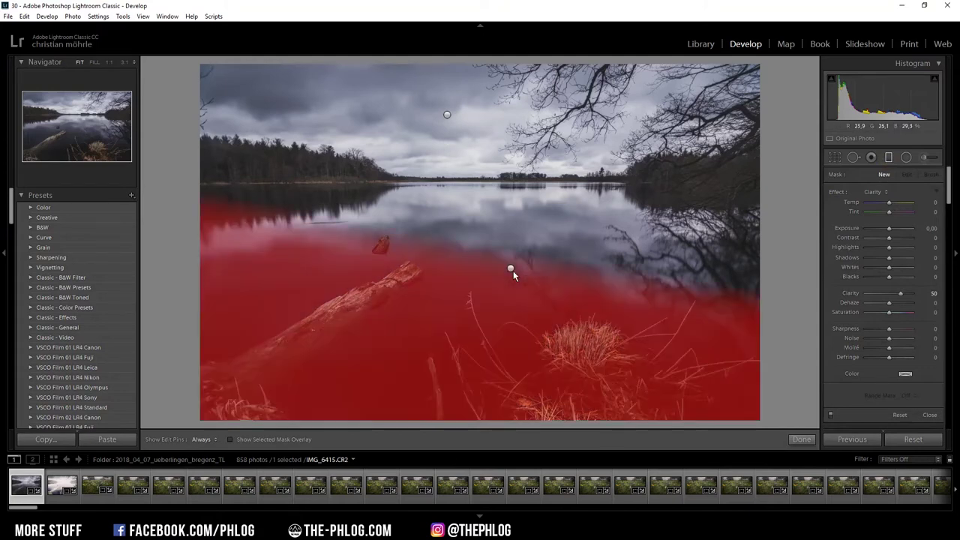
{"action": "left_click", "coordinate": [513, 271]}
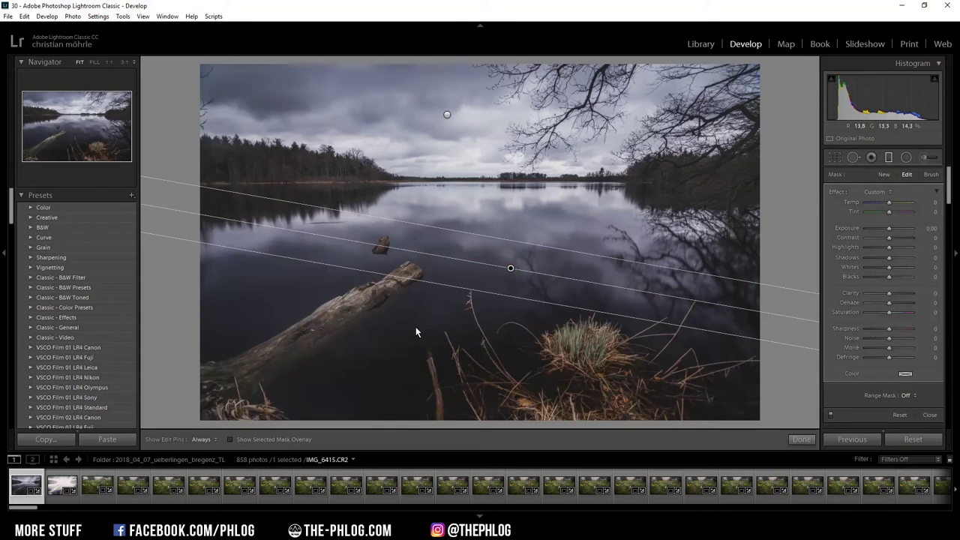
{"action": "left_click_drag", "start_coordinate": [890, 299], "coordinate": [899, 298]}
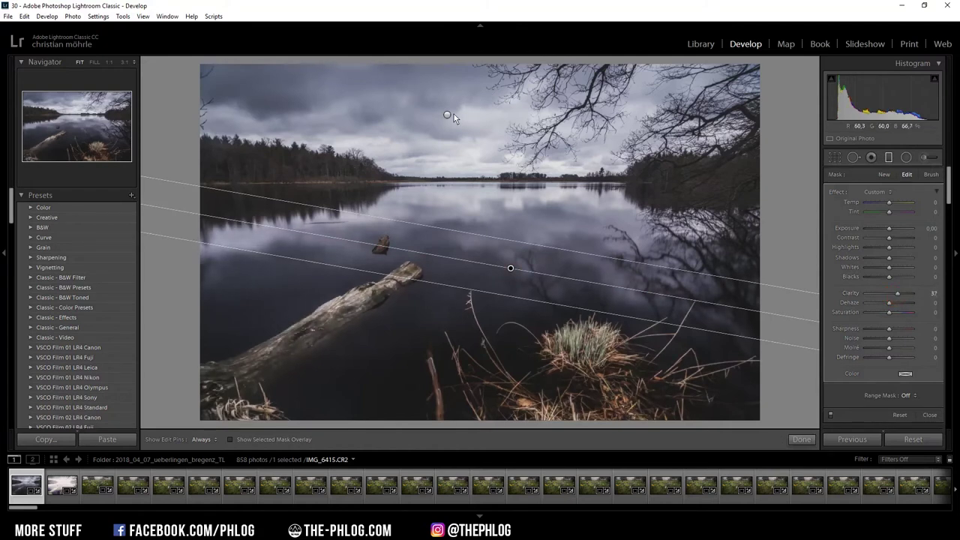
Darken the sky's graduated filter to Exposure -1.48.
{"action": "left_click", "coordinate": [448, 116]}
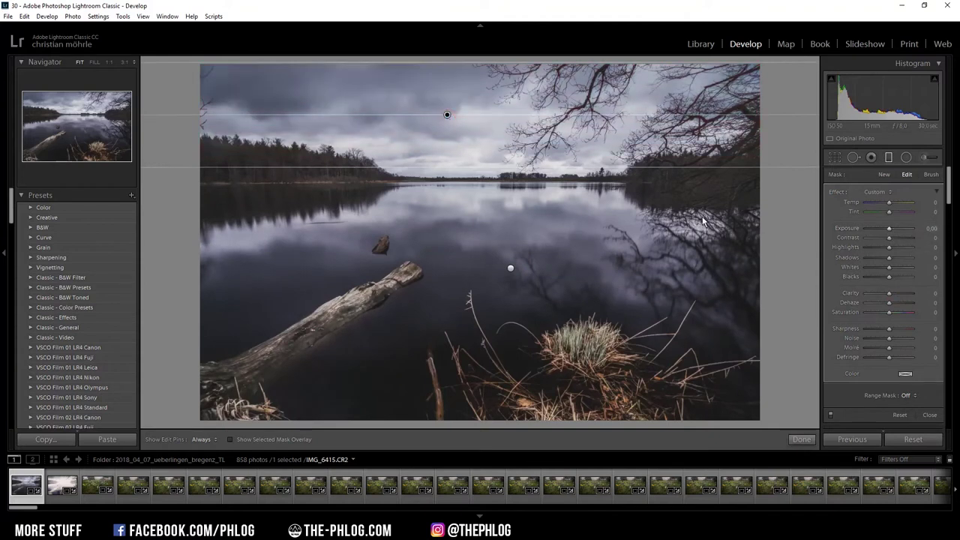
{"action": "left_click_drag", "start_coordinate": [888, 233], "coordinate": [881, 234]}
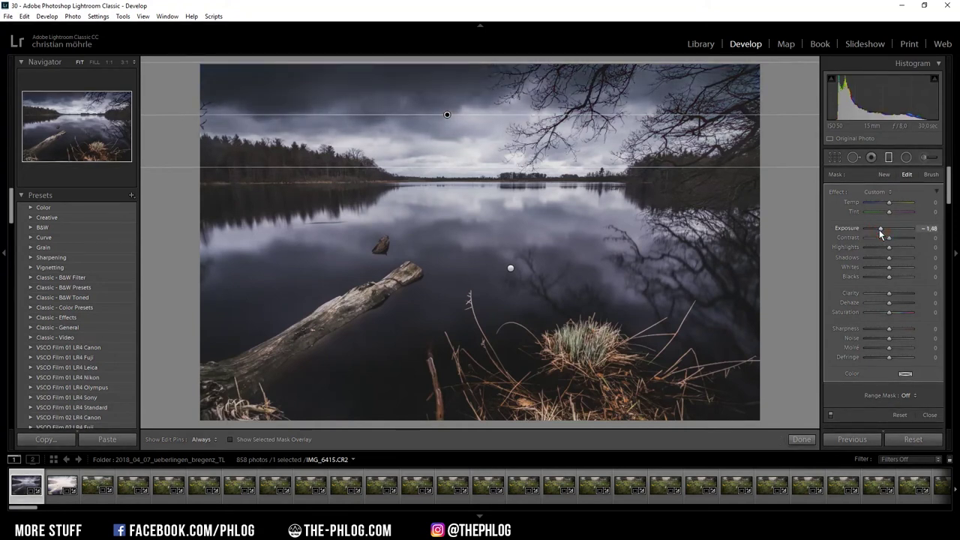
{"action": "left_click", "coordinate": [907, 158]}
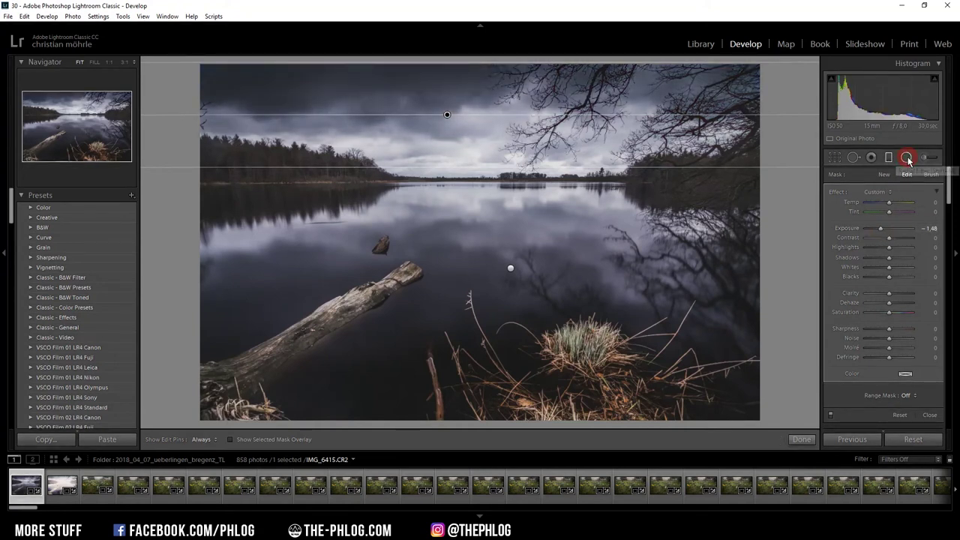
Add a radial filter around the horizon with Blacks 100 and Clarity -22.
{"action": "left_click", "coordinate": [520, 182]}
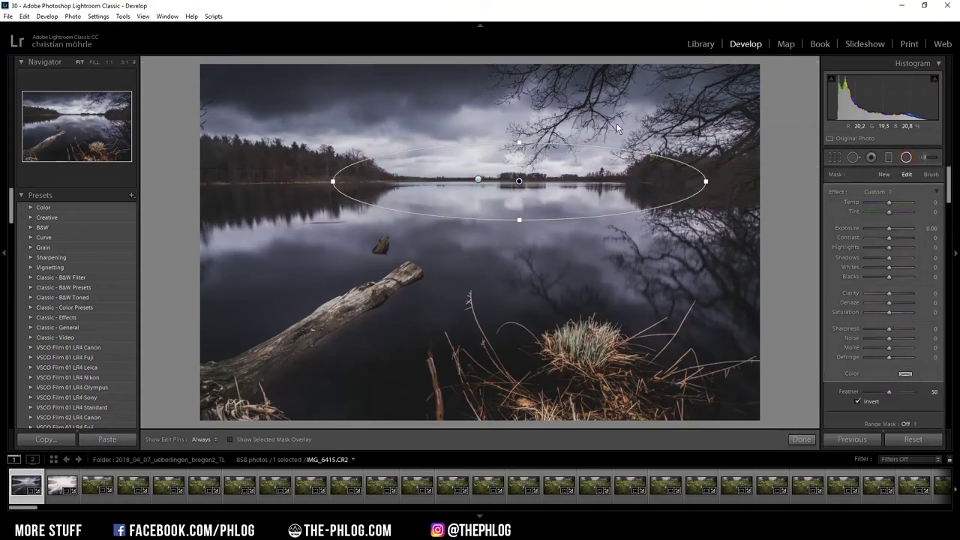
{"action": "left_click", "coordinate": [889, 278]}
{"action": "left_click_drag", "start_coordinate": [891, 279], "coordinate": [937, 277]}
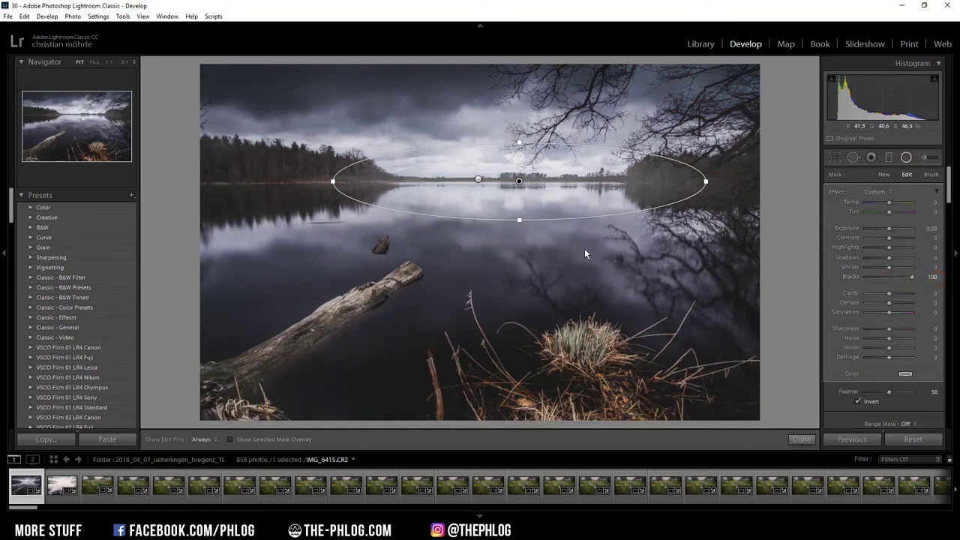
{"action": "left_click_drag", "start_coordinate": [891, 298], "coordinate": [882, 296]}
Set the larger radial filter to Clarity 50 and Exposure 0.26.
{"action": "left_click", "coordinate": [477, 181]}
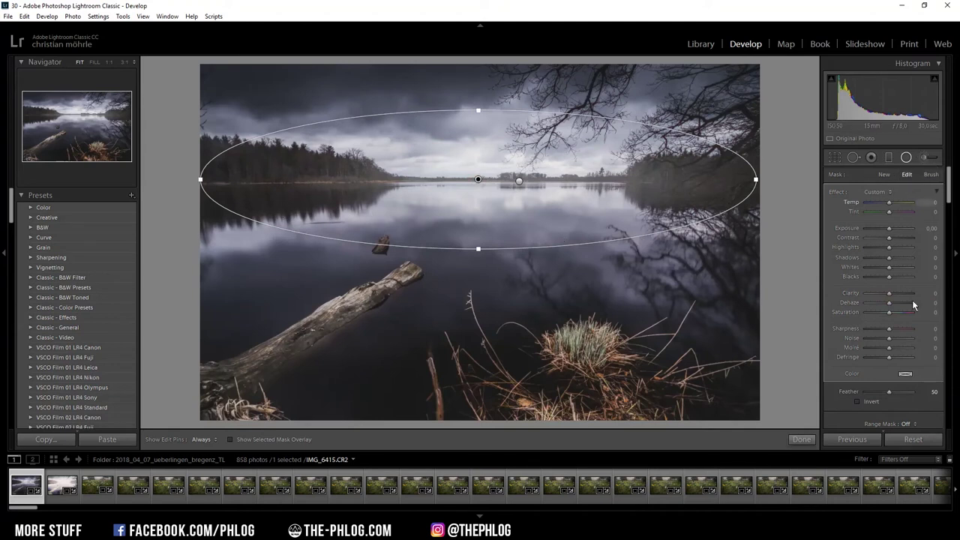
{"action": "left_click_drag", "start_coordinate": [889, 293], "coordinate": [903, 296]}
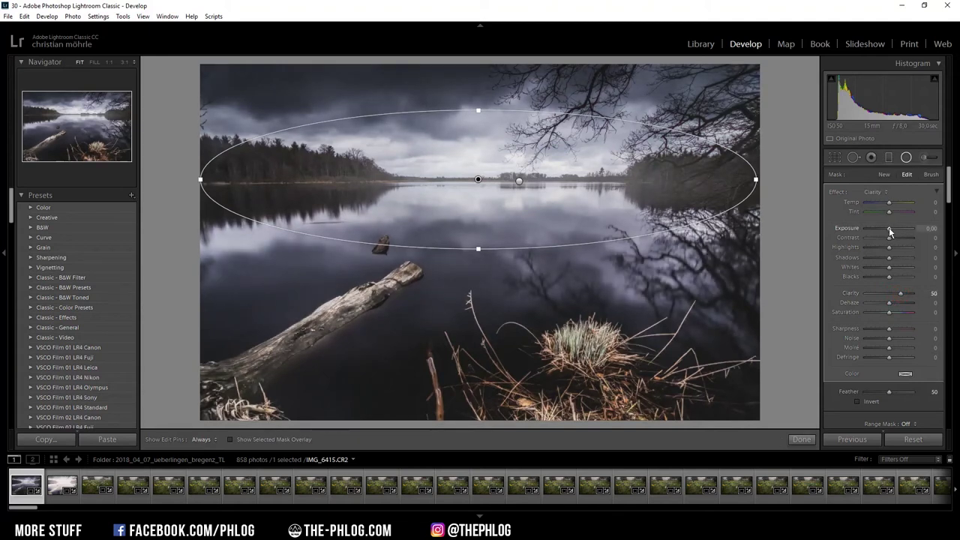
{"action": "left_click_drag", "start_coordinate": [890, 229], "coordinate": [892, 229]}
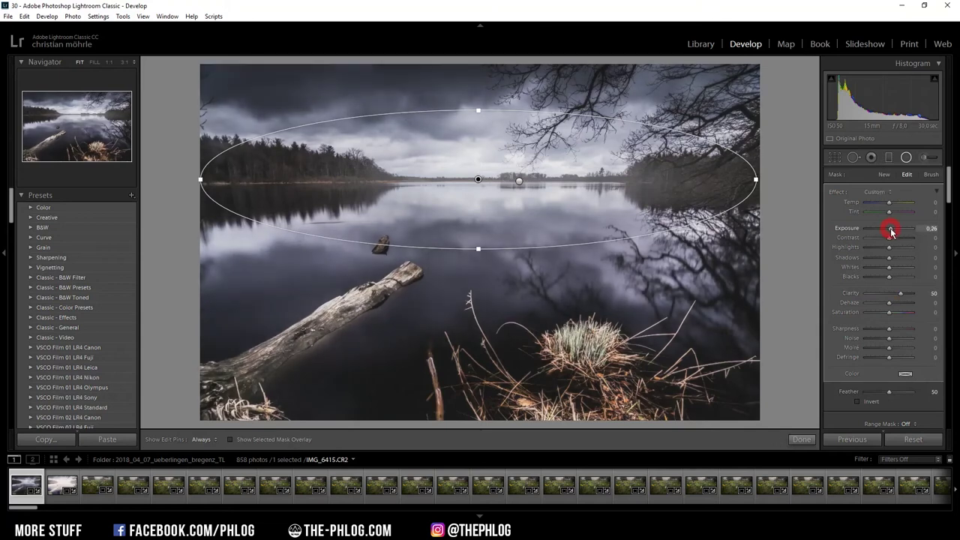
{"action": "key", "text": "shift+m"}
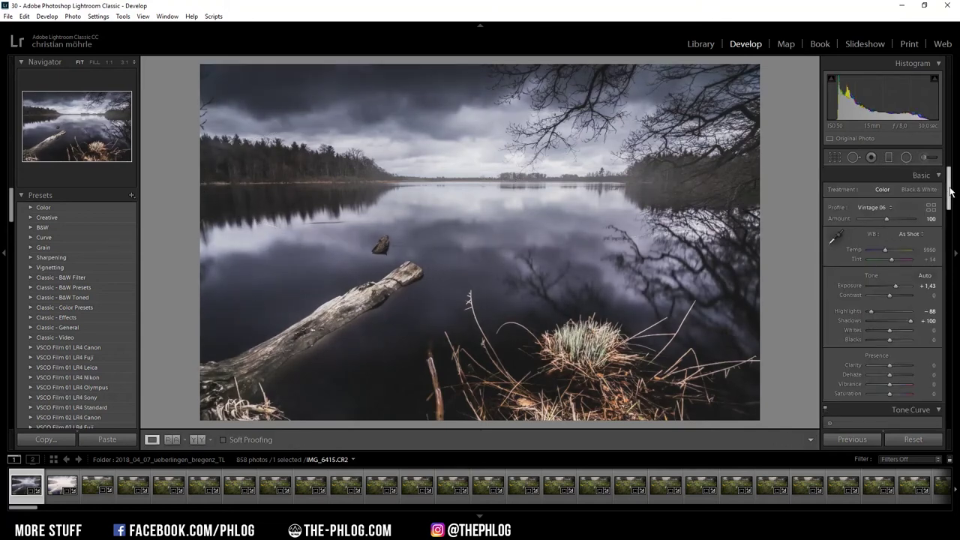
Lower HSL Blue saturation to -47.
{"action": "left_click_drag", "start_coordinate": [949, 193], "coordinate": [948, 256]}
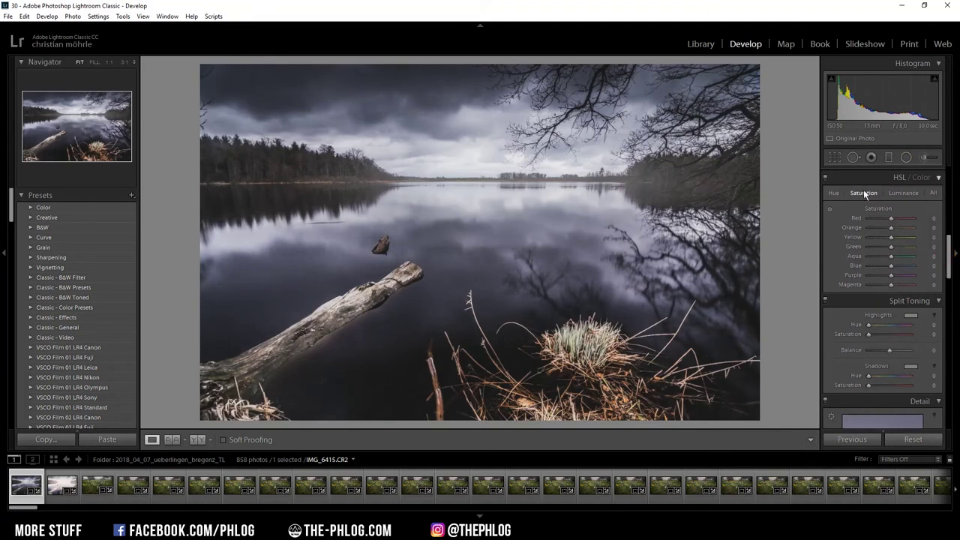
{"action": "left_click_drag", "start_coordinate": [893, 265], "coordinate": [886, 269]}
{"action": "left_click_drag", "start_coordinate": [948, 239], "coordinate": [948, 258]}
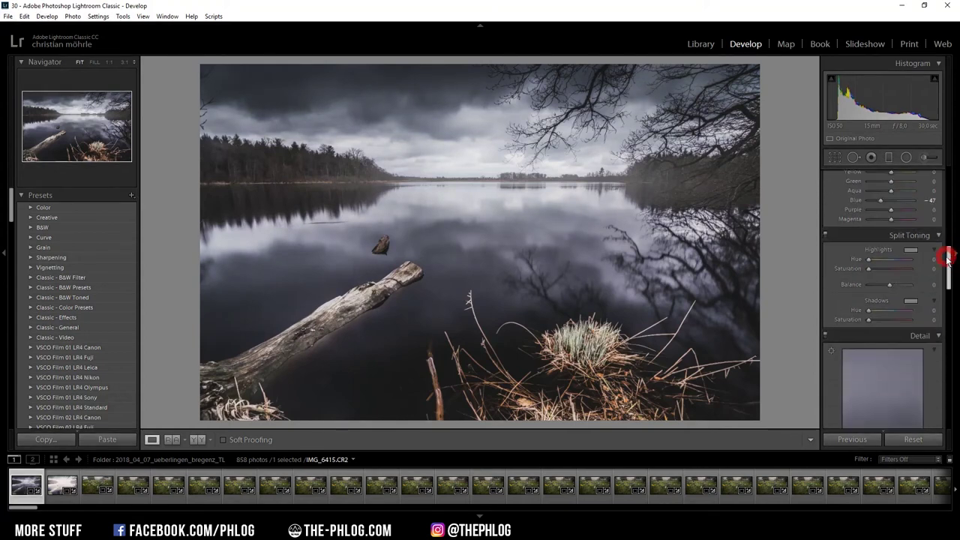
Split-tone highlights to hue 38, saturation 17 and shadows to hue 214, saturation 13.
{"action": "left_click", "coordinate": [911, 252]}
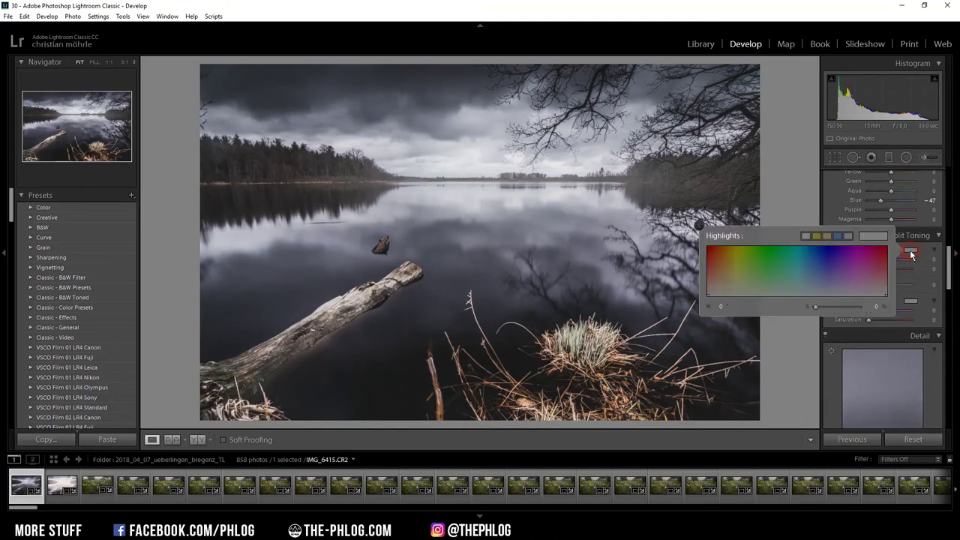
{"action": "left_click", "coordinate": [728, 288]}
{"action": "left_click_drag", "start_coordinate": [727, 289], "coordinate": [725, 290]}
{"action": "left_click", "coordinate": [824, 306]}
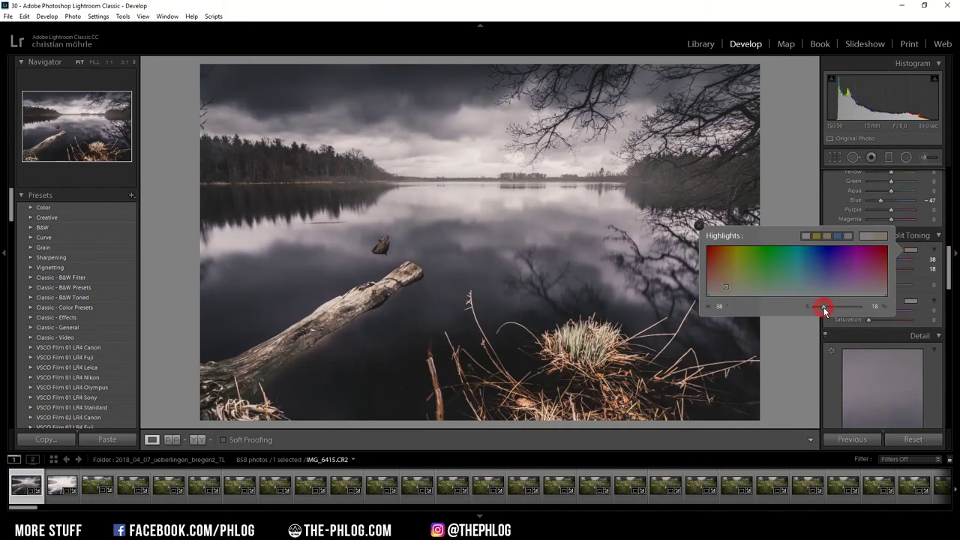
{"action": "left_click", "coordinate": [915, 306]}
{"action": "left_click", "coordinate": [809, 341]}
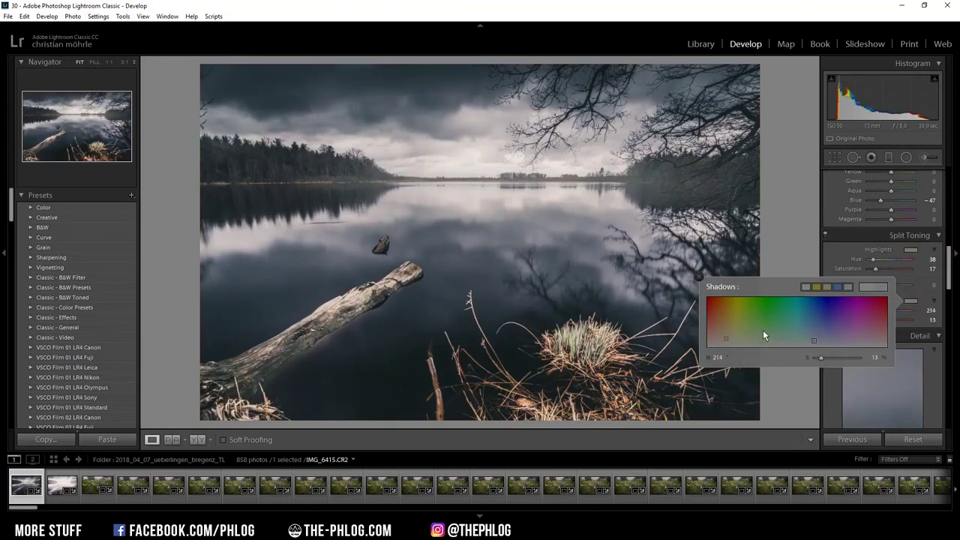
{"action": "left_click_drag", "start_coordinate": [948, 255], "coordinate": [948, 285]}
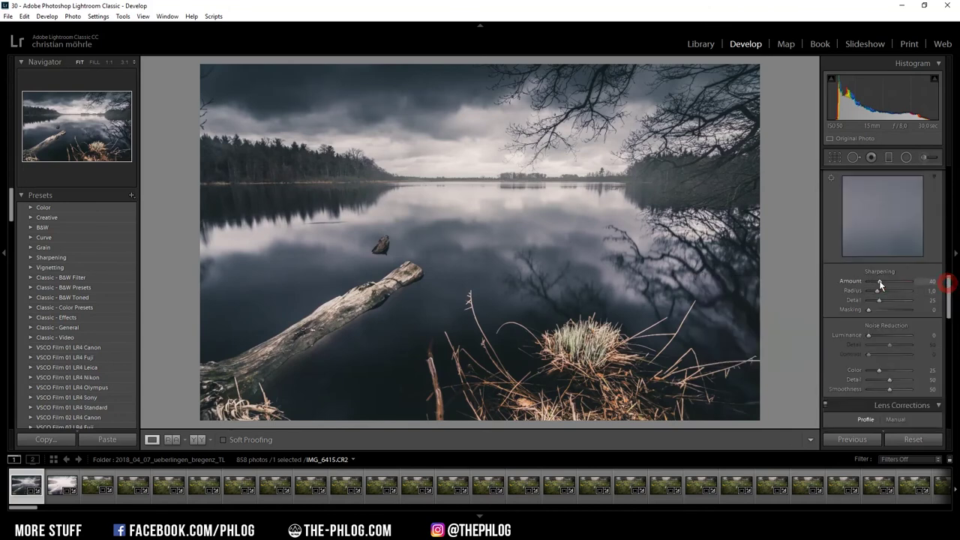
Set Sharpening Amount 109, Radius 0.5, Detail 65, Masking 71 and Luminance noise reduction 15.
{"action": "left_click_drag", "start_coordinate": [881, 282], "coordinate": [900, 314]}
{"action": "key", "text": "alt"}
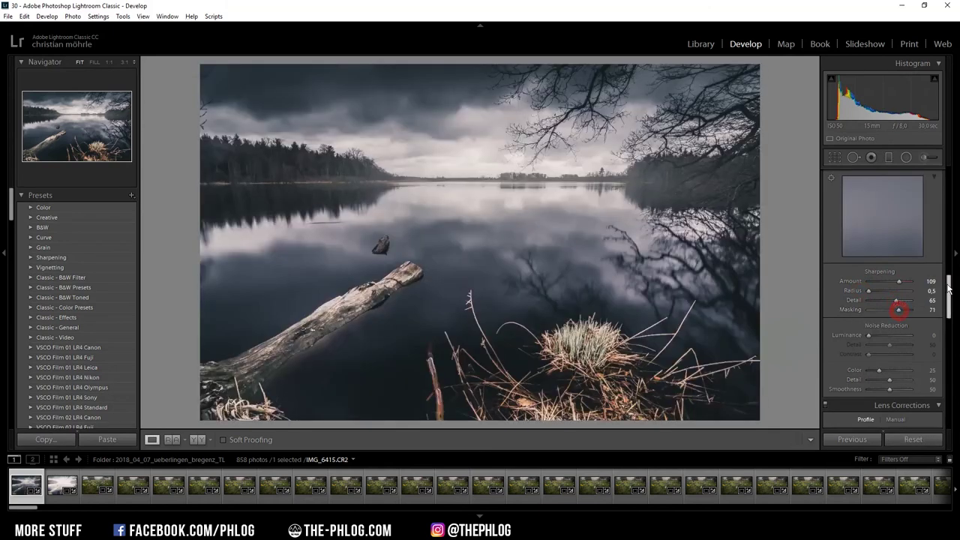
{"action": "left_click_drag", "start_coordinate": [949, 287], "coordinate": [949, 293]}
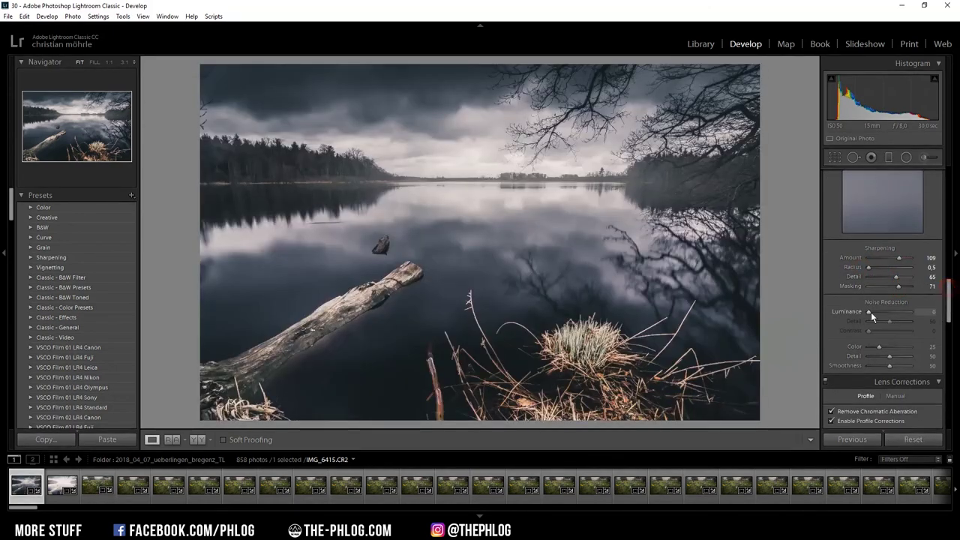
{"action": "left_click_drag", "start_coordinate": [871, 315], "coordinate": [875, 315]}
Set Post-Crop Vignetting Amount to -24 with Highlight Priority style.
{"action": "left_click_drag", "start_coordinate": [948, 294], "coordinate": [943, 366]}
{"action": "left_click_drag", "start_coordinate": [892, 313], "coordinate": [883, 314]}
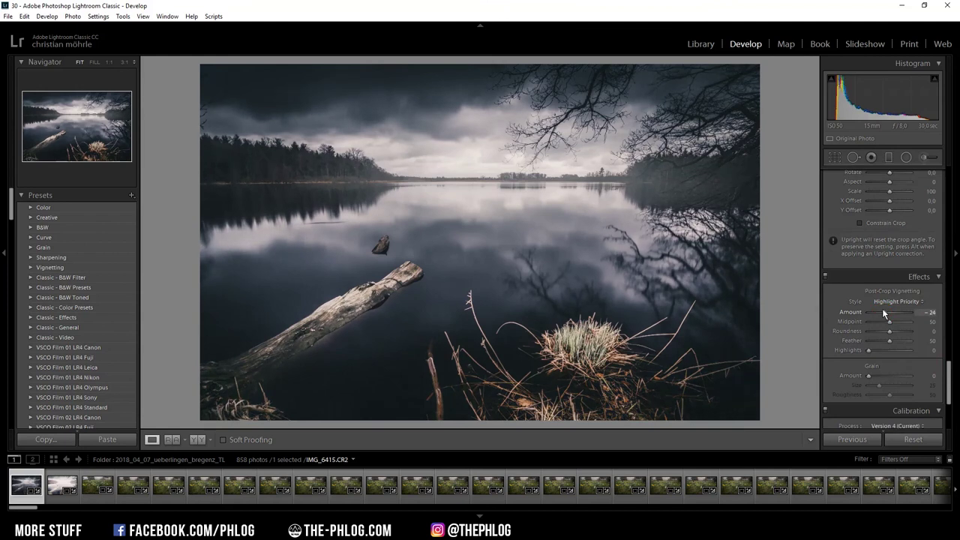